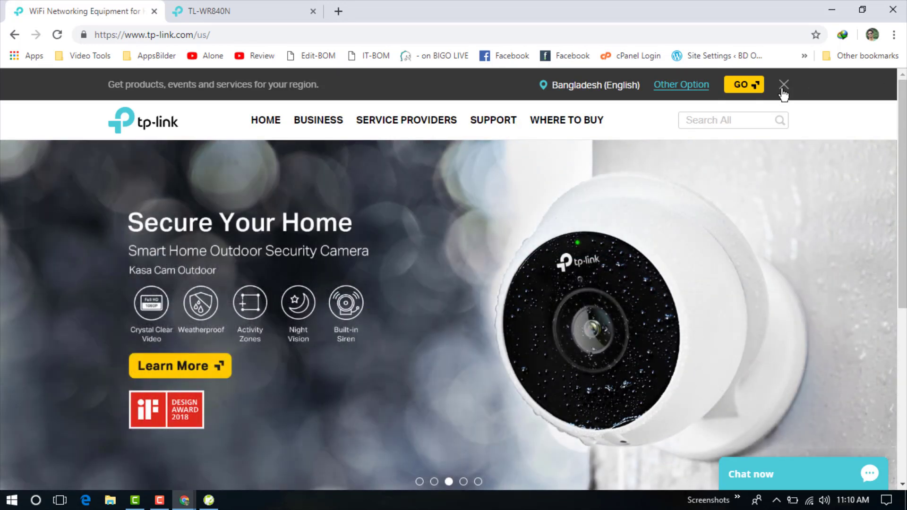
Close the 'Get products, events and services for your region' banner on tp-link.com.
left_click(783, 85)
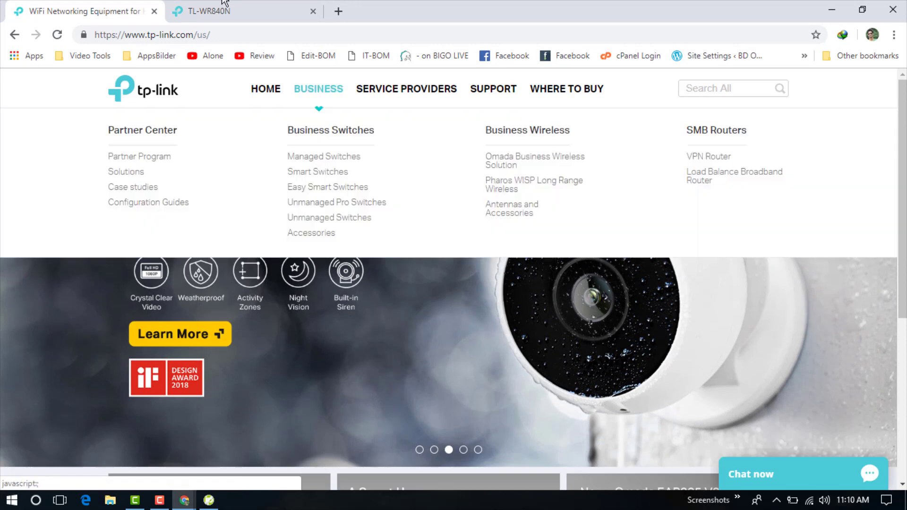
In the TL-WR840N admin tab at 192.168.0.1, log out from the sidebar.
left_click(208, 11)
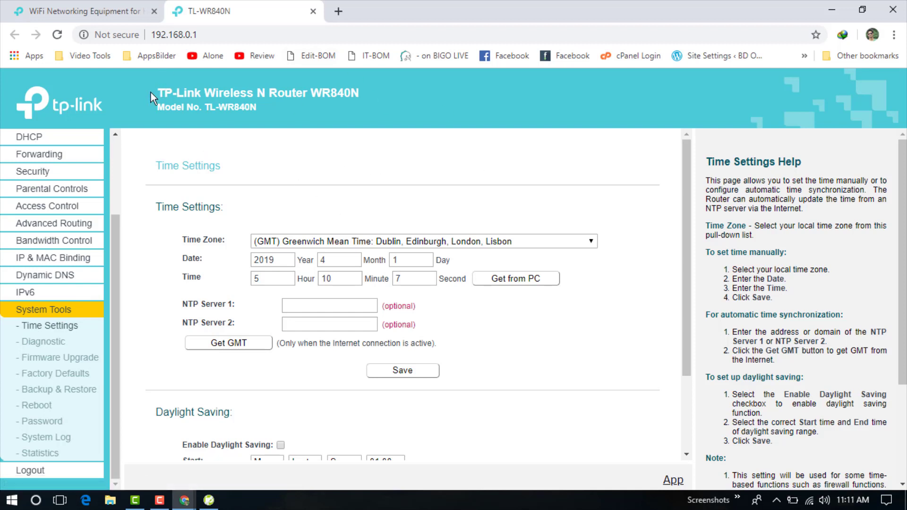
left_click(214, 34)
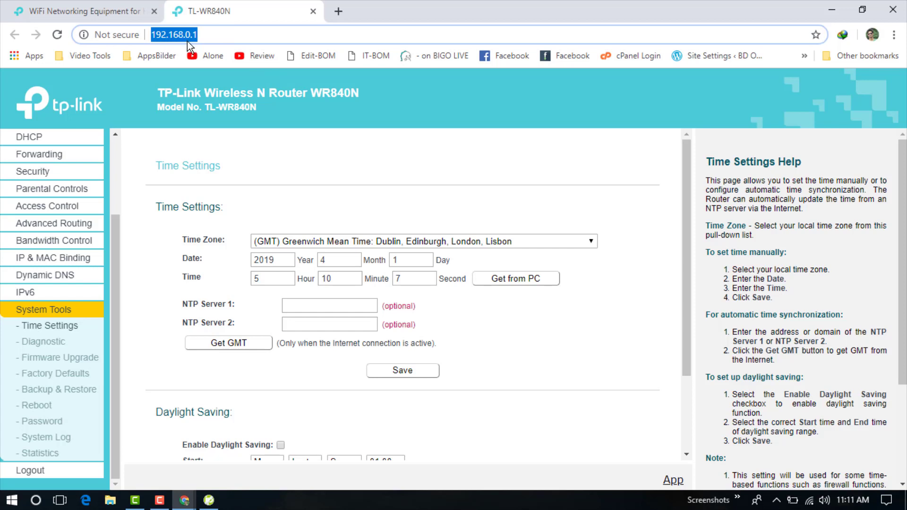
left_click(225, 38)
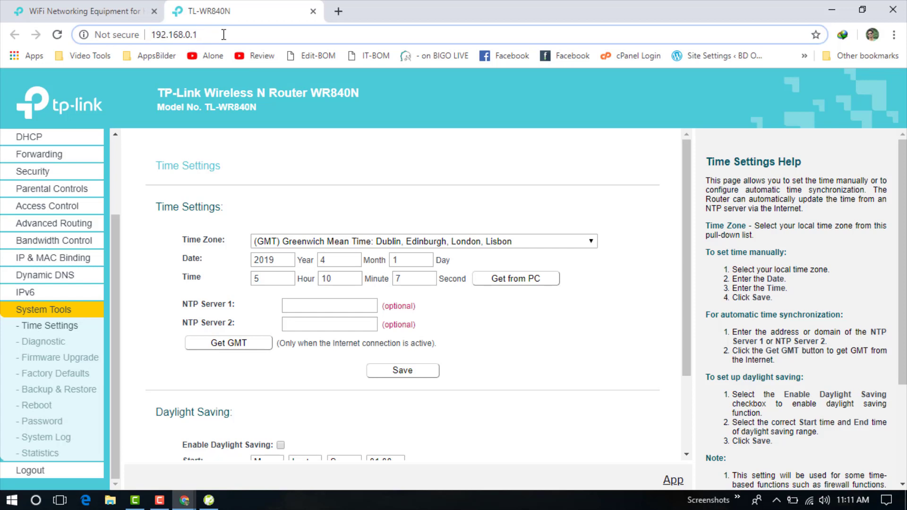
key("ctrl+a")
left_click(244, 38)
key("ctrl+a")
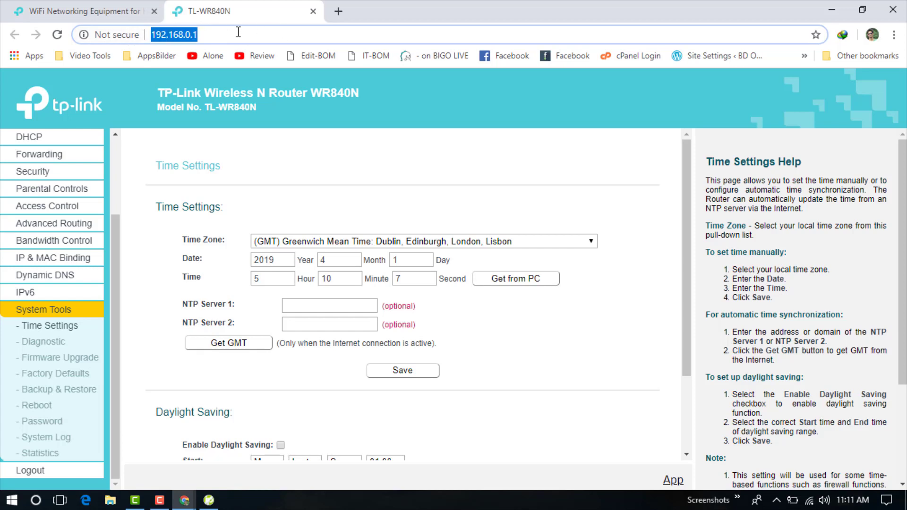
left_click(216, 33)
left_click_drag(216, 37, 116, 38)
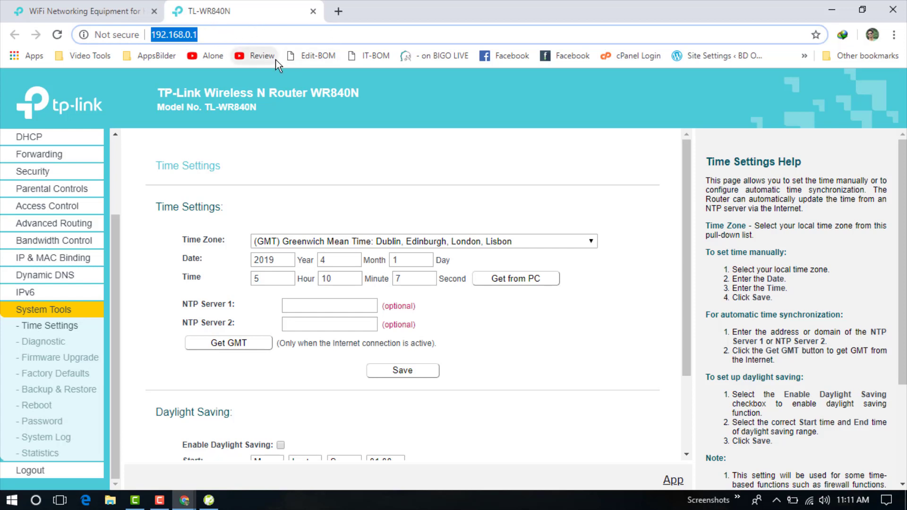
left_click(273, 38)
key("ctrl+a")
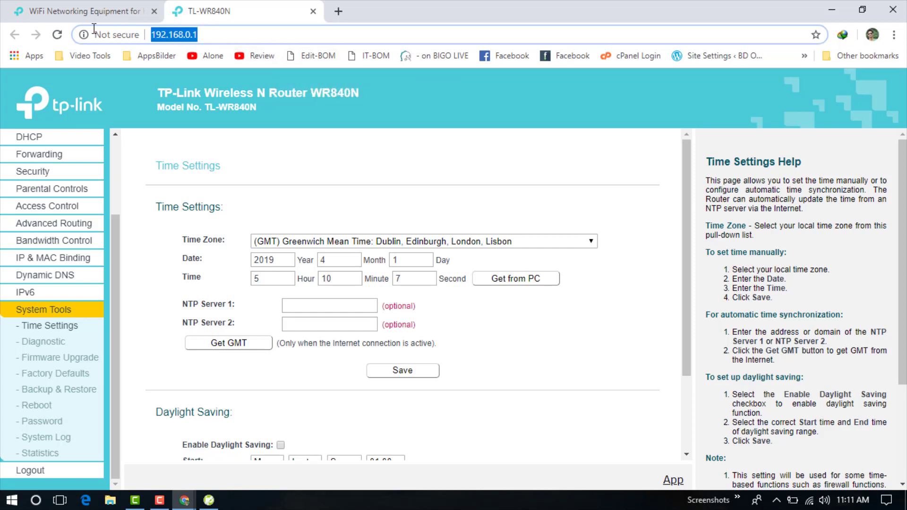
left_click(29, 470)
Confirm the logout, then sign back in with the administrator username and password.
left_click(517, 114)
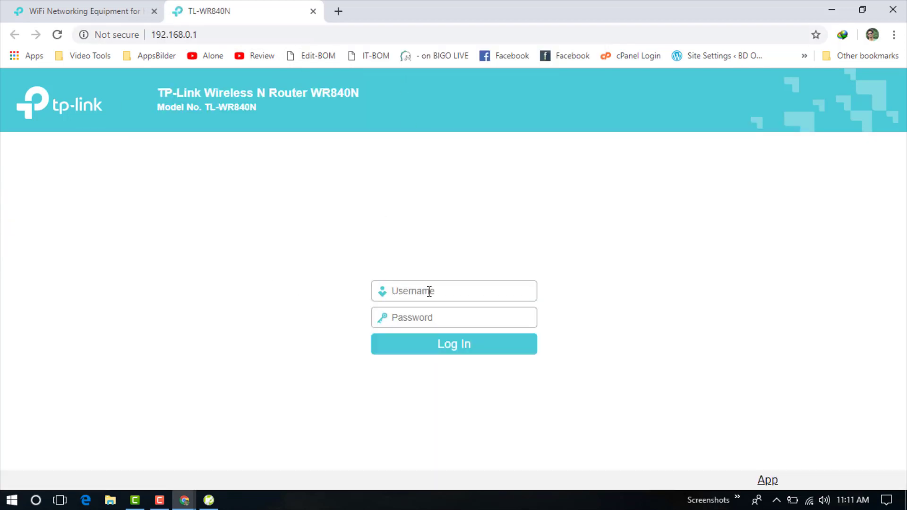
left_click(441, 321)
left_click(512, 291)
type("admin")
key("Tab")
type("admin")
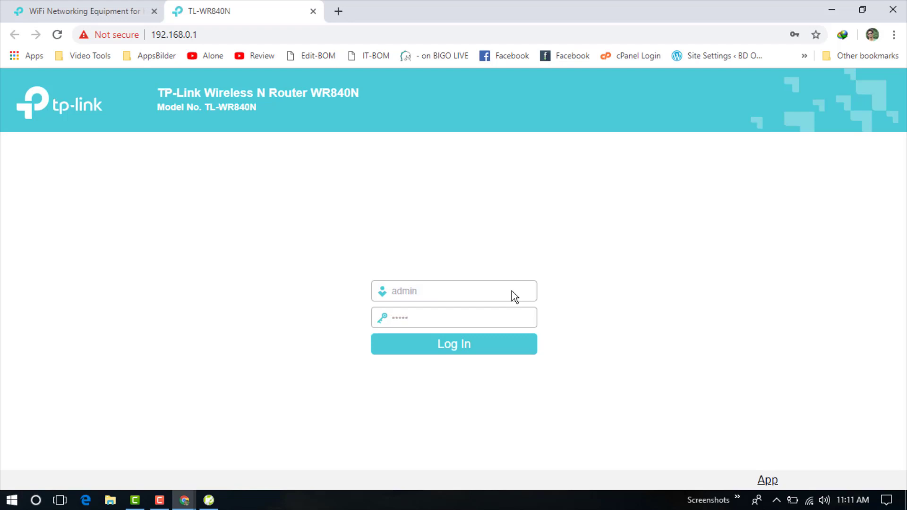
left_click(475, 354)
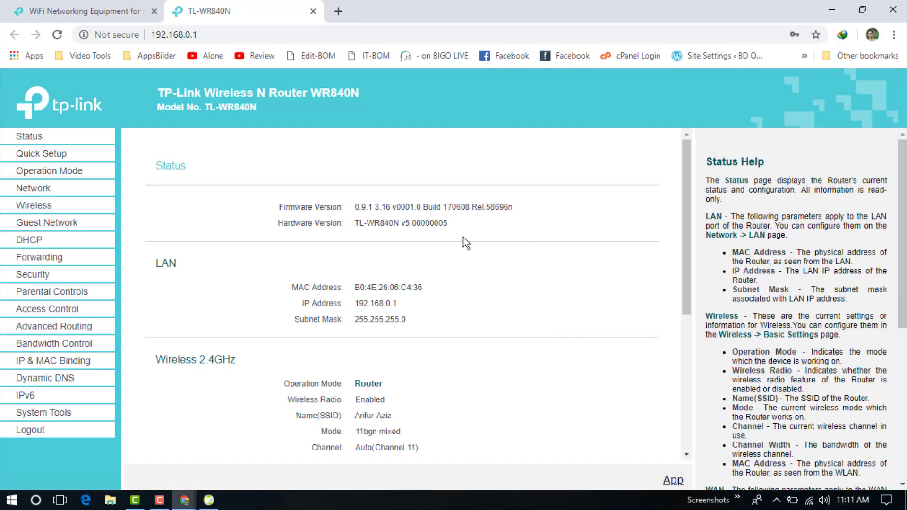
Open System Tools > Firmware Upgrade, showing current firmware 0.9.1 3.16 Build 170608.
scroll(447, 262, "down", 5)
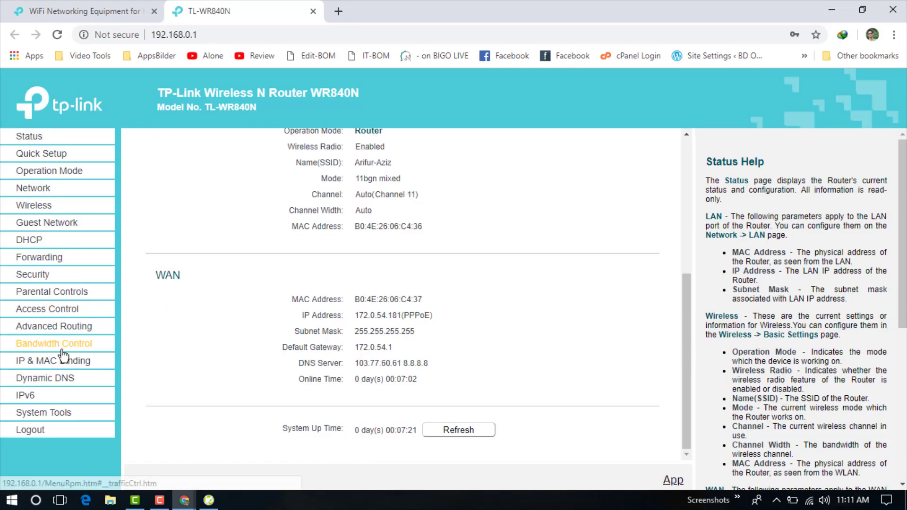
left_click(59, 419)
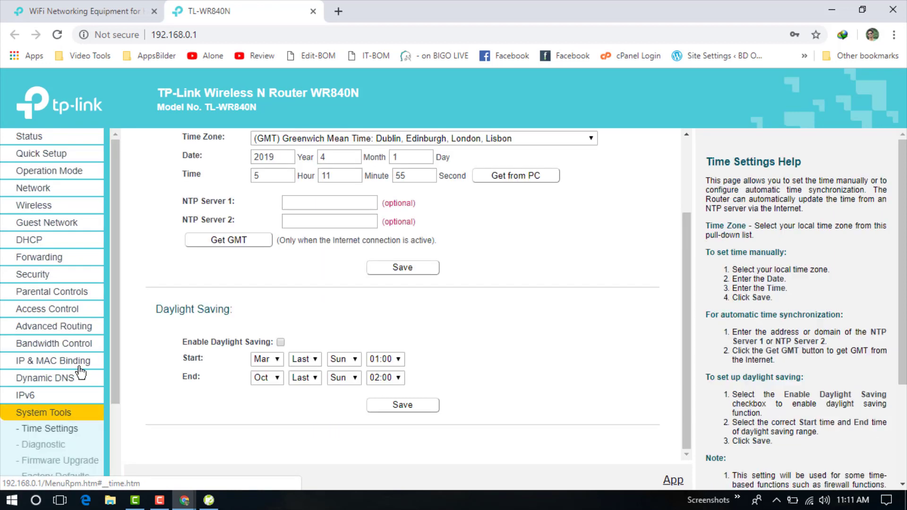
scroll(87, 368, "down", 2)
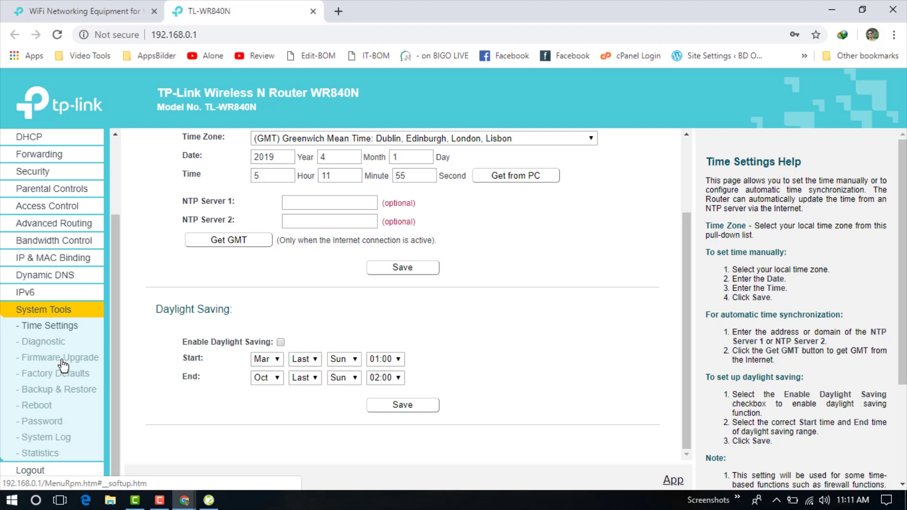
left_click(61, 360)
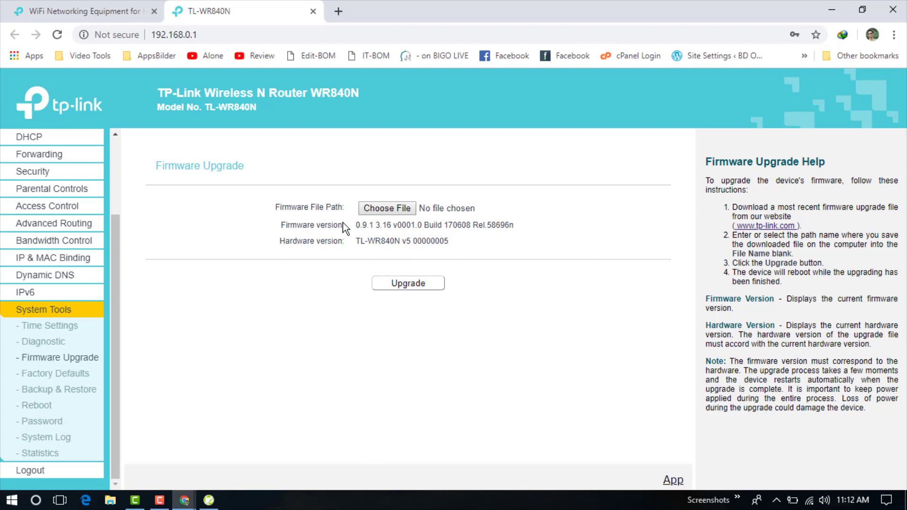
left_click_drag(360, 226, 395, 228)
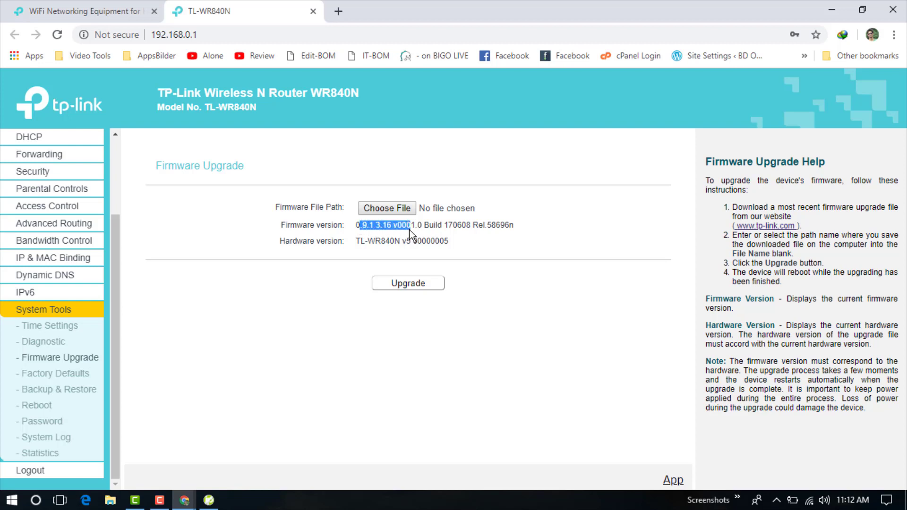
left_click(370, 232)
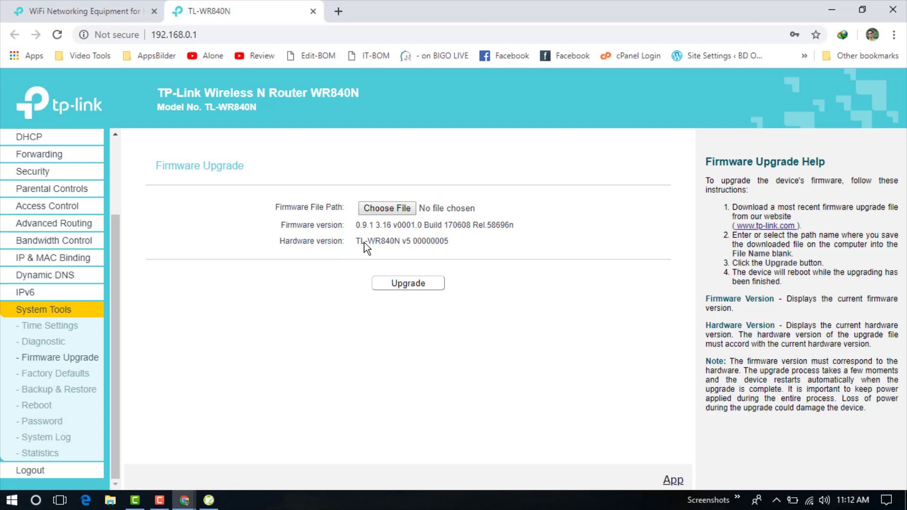
left_click_drag(378, 243, 401, 242)
left_click_drag(401, 243, 429, 243)
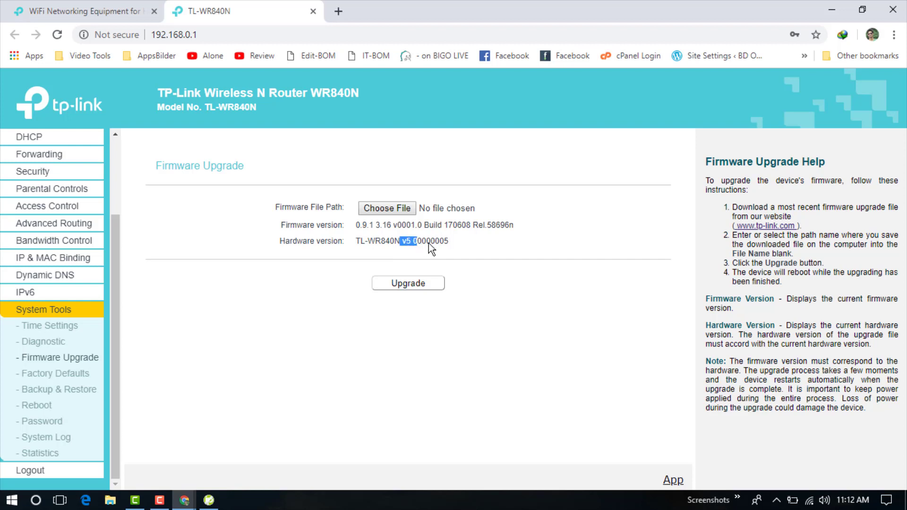
left_click(541, 259)
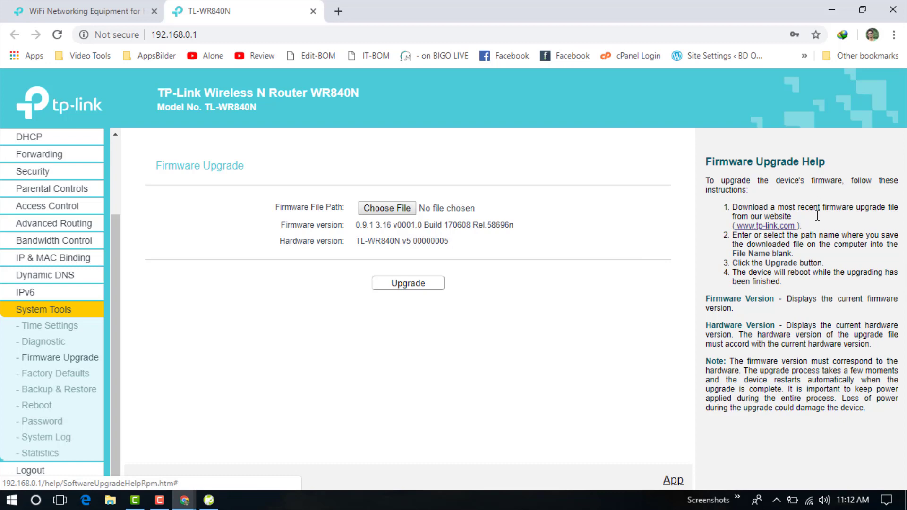
Open tp-link.com from the help panel link and go to its Product Support page.
left_click(766, 228)
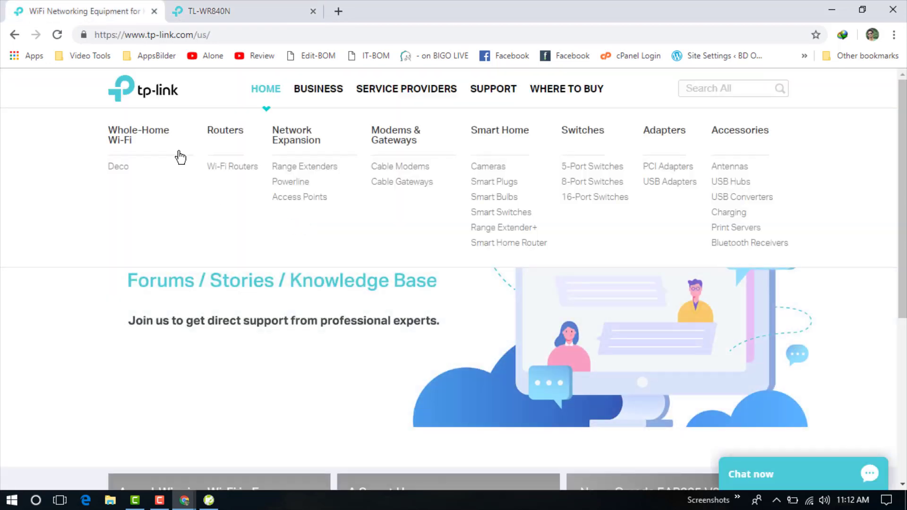
mouse_move(395, 89)
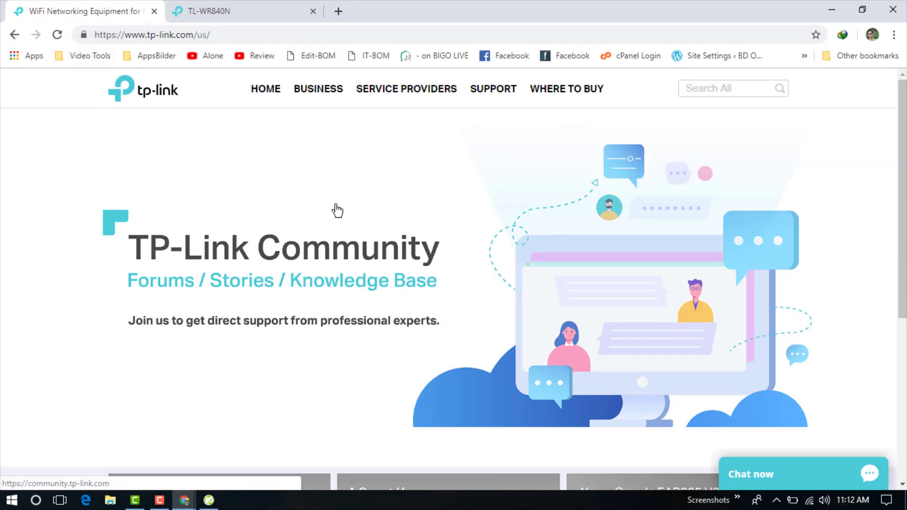
scroll(344, 206, "down", 6)
scroll(352, 205, "up", 6)
mouse_move(350, 107)
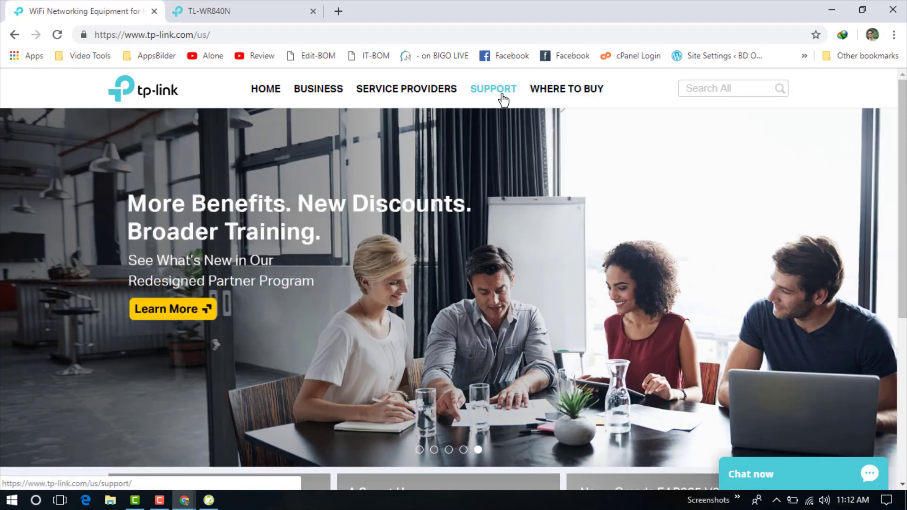
left_click(499, 93)
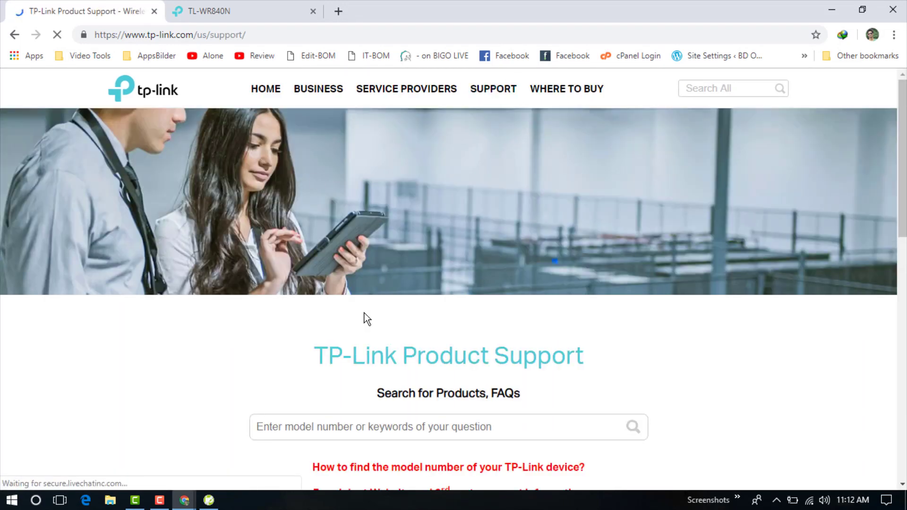
scroll(371, 320, "down", 5)
scroll(453, 298, "down", 5)
scroll(191, 307, "up", 5)
Open the Download Center and copy the model name TL-WR840N from the router page.
left_click(201, 348)
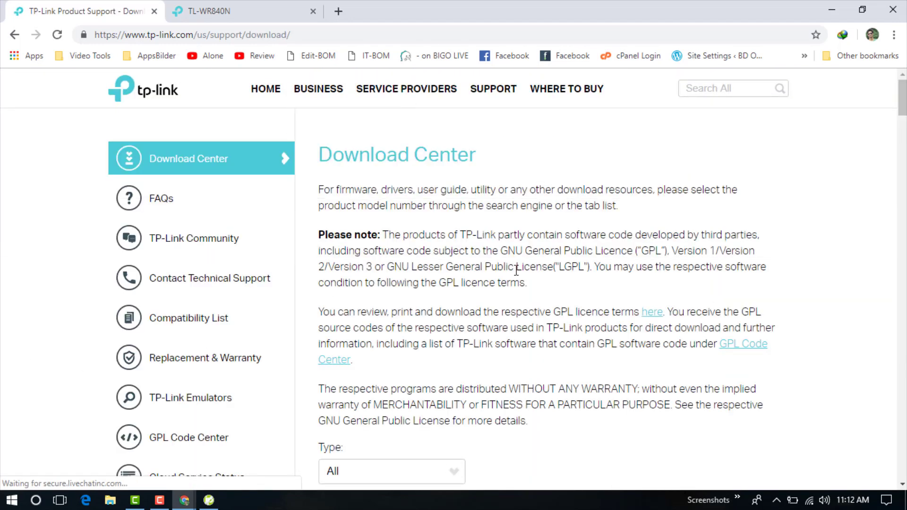
scroll(341, 259, "down", 5)
scroll(341, 260, "up", 5)
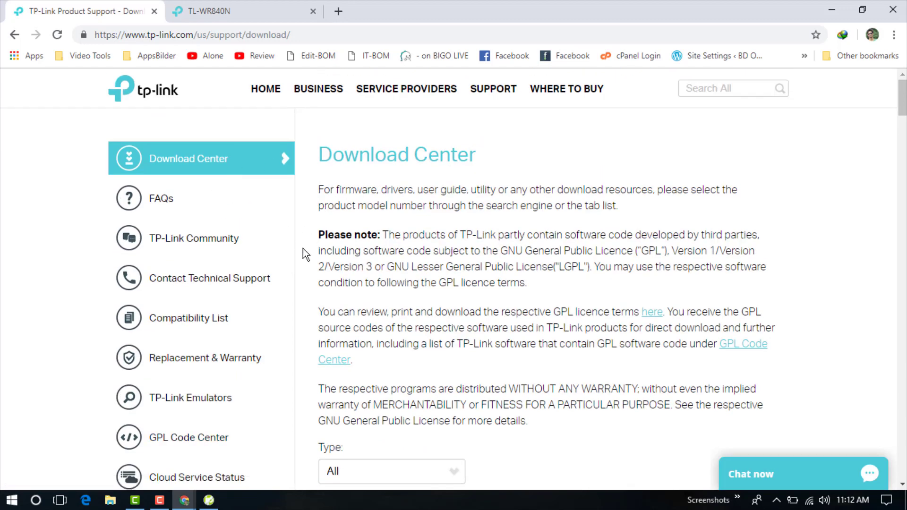
scroll(298, 236, "down", 5)
left_click(251, 10)
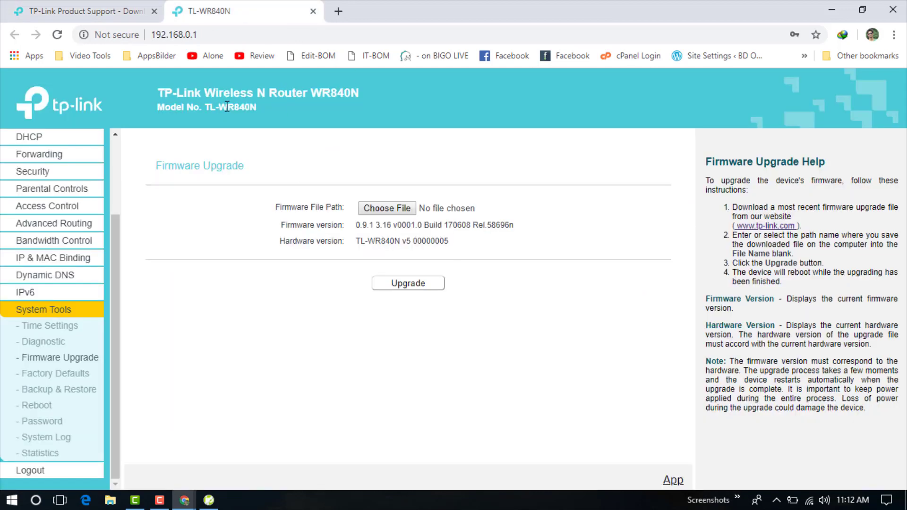
left_click_drag(258, 107, 206, 106)
key("ctrl+c")
left_click(90, 11)
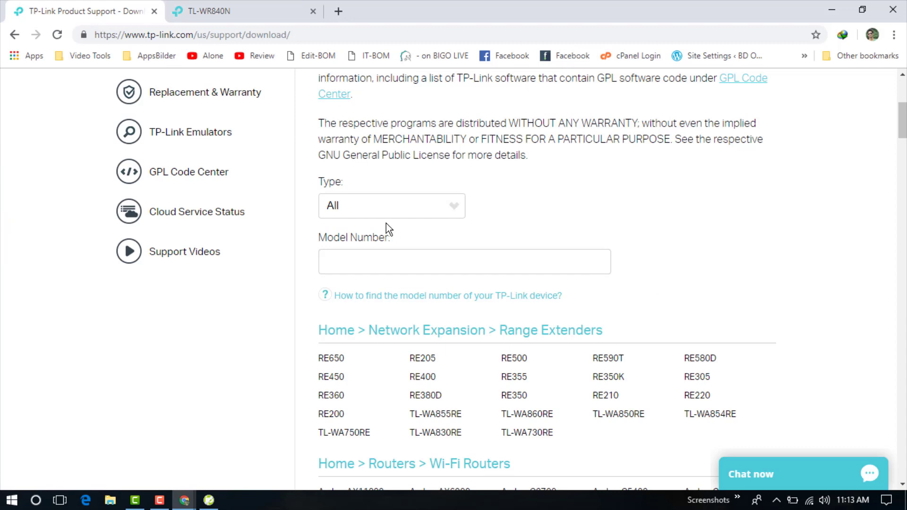
scroll(461, 206, "up", 5)
scroll(462, 207, "down", 5)
Filter downloads to Home > Routers > Wi-Fi Routers and paste TL-WR840N as the model.
left_click(400, 208)
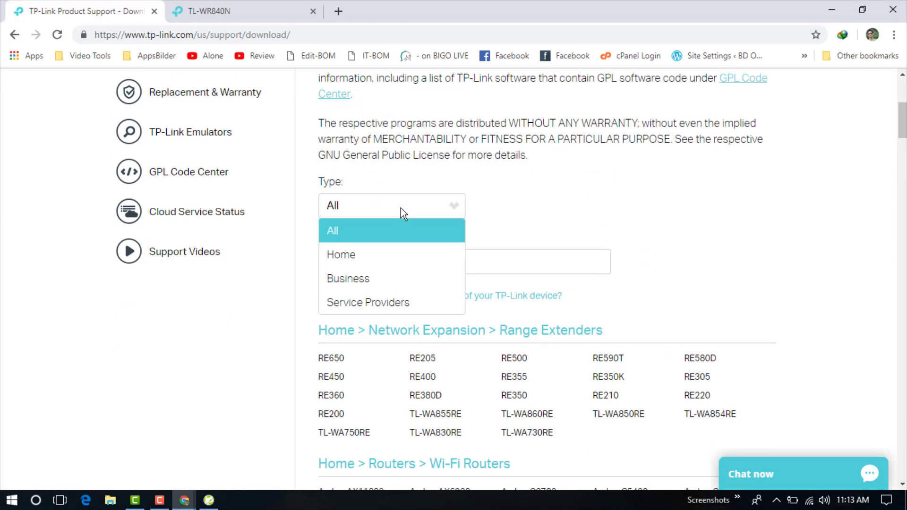
left_click(367, 263)
left_click(546, 212)
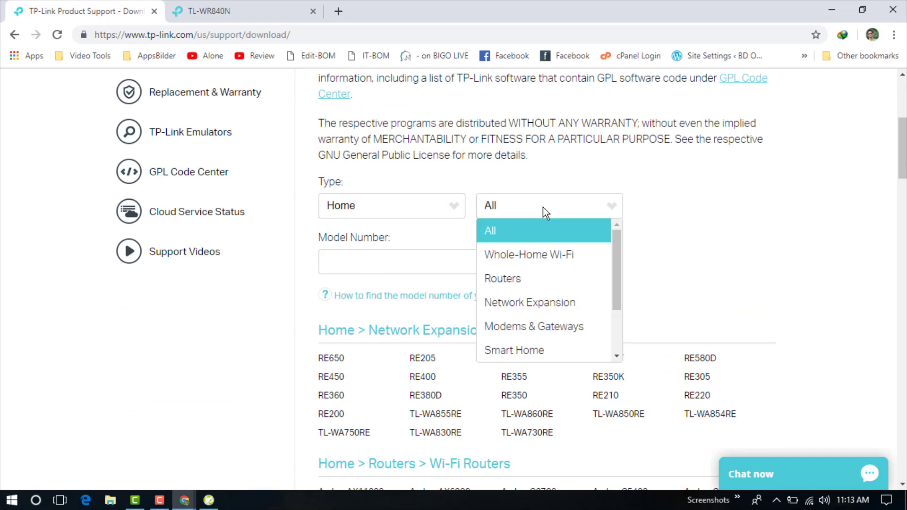
left_click(533, 278)
left_click(392, 242)
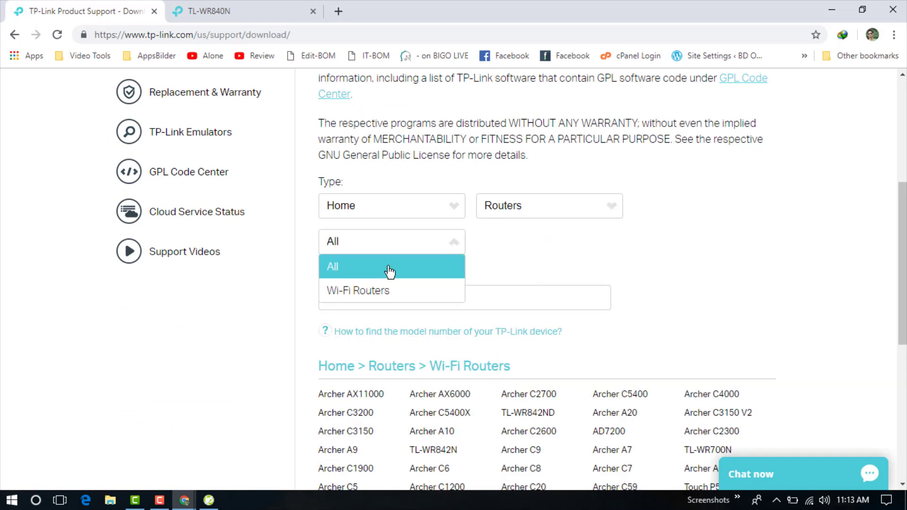
left_click(391, 293)
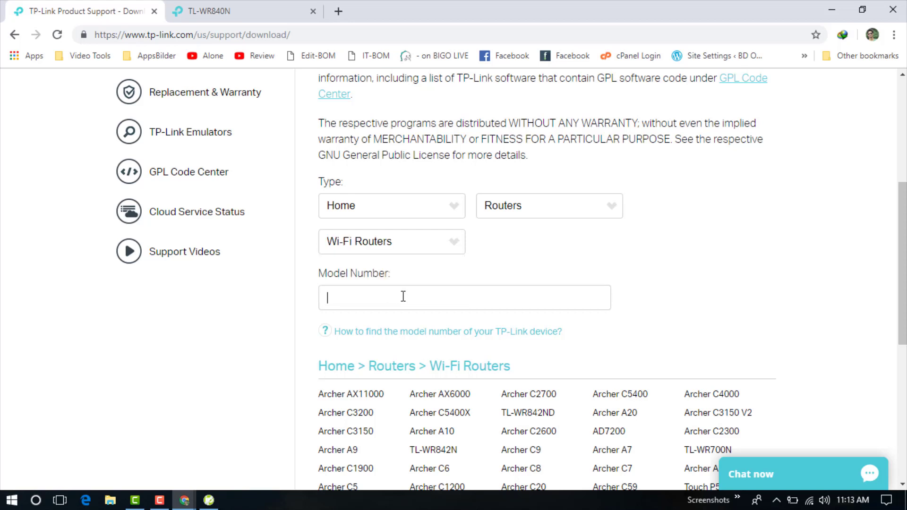
key("ctrl+v")
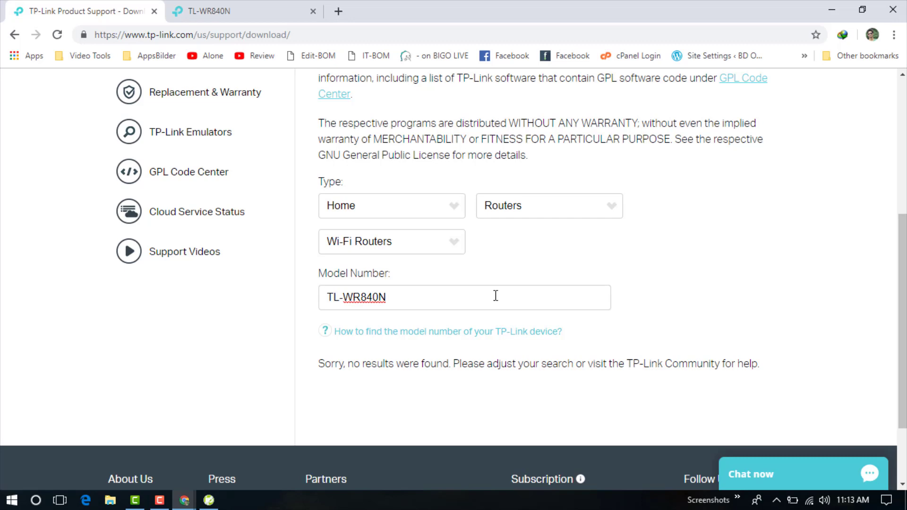
Change the model number from TL-WR840N to TL-WR841N.
triple_click(341, 296)
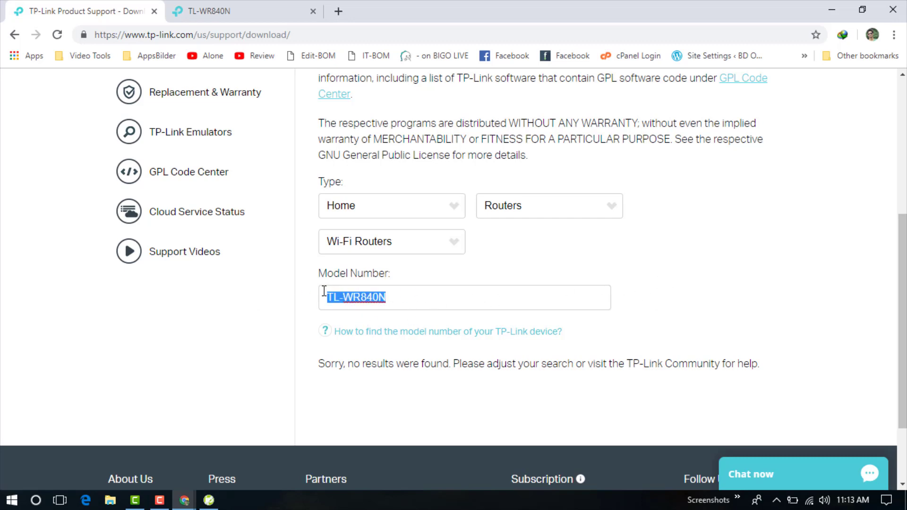
scroll(481, 284, "up", 5)
scroll(480, 284, "down", 7)
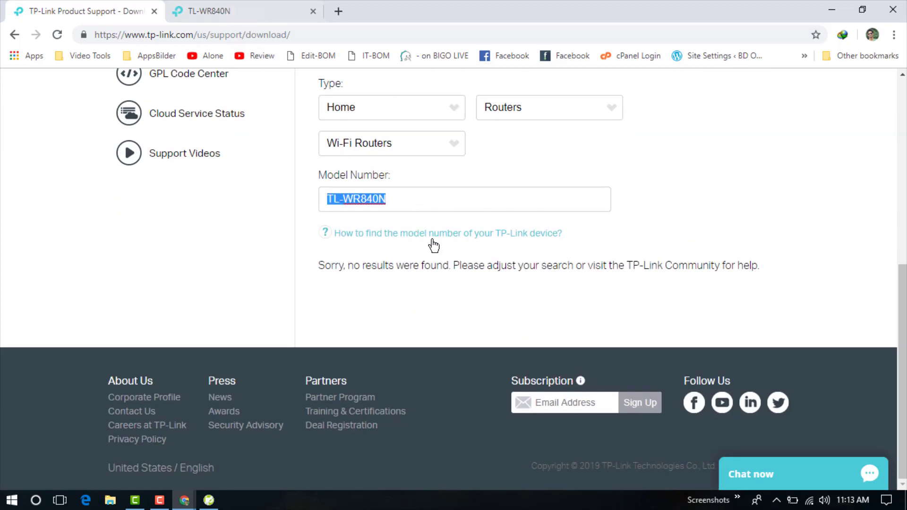
left_click(382, 197)
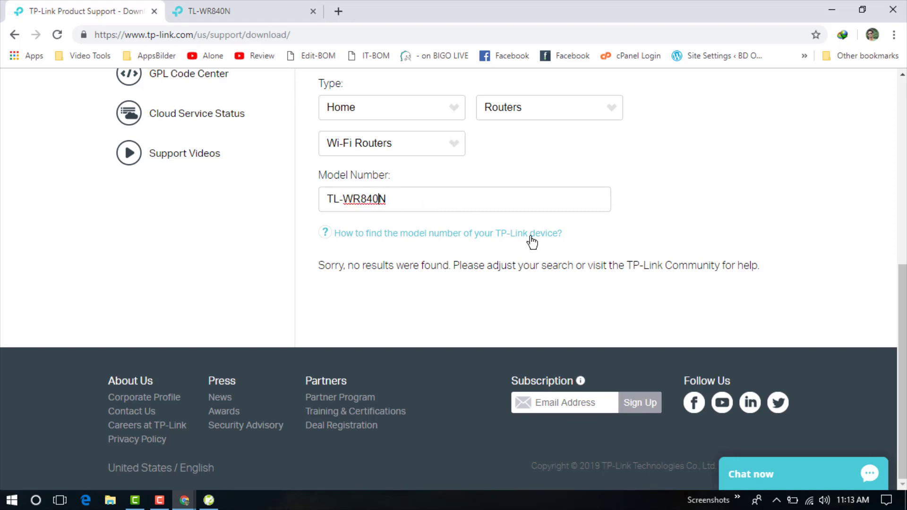
left_click_drag(409, 200, 259, 202)
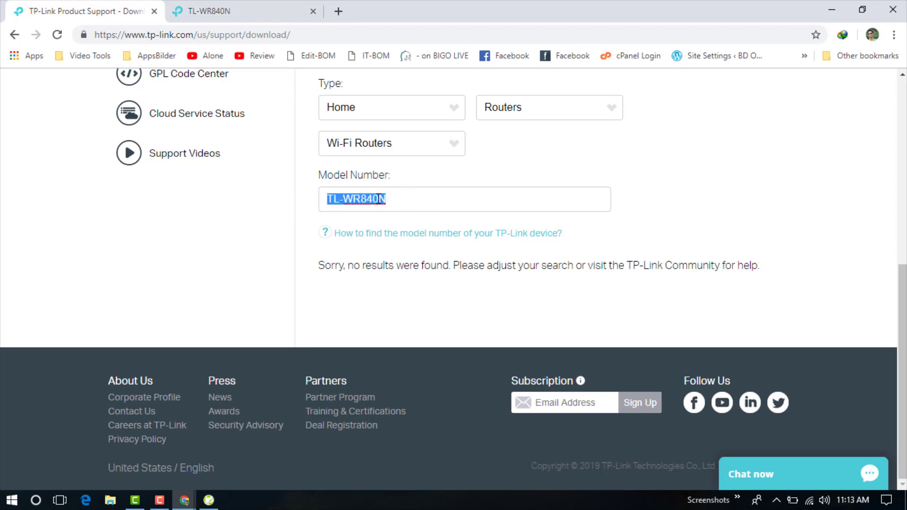
left_click(382, 199)
key("BackSpace")
type("1")
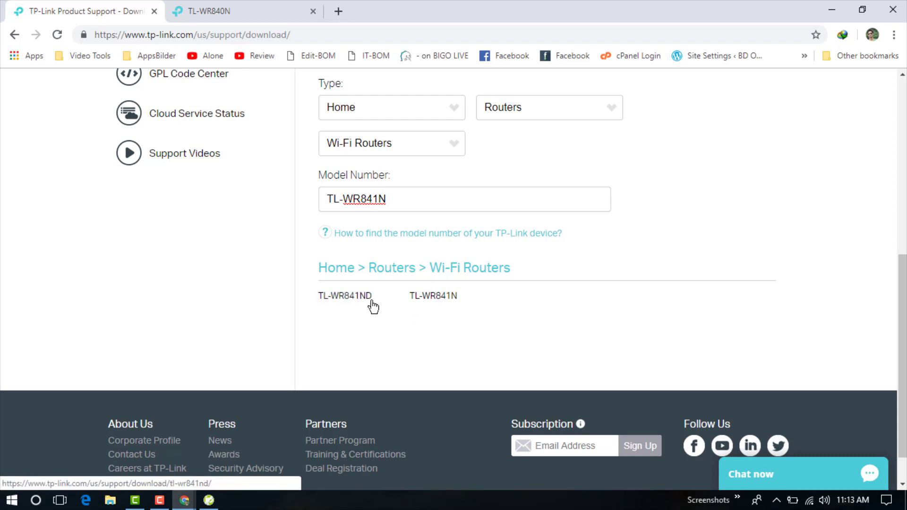
Open the TL-WR841N download page from the search results.
left_click(435, 299)
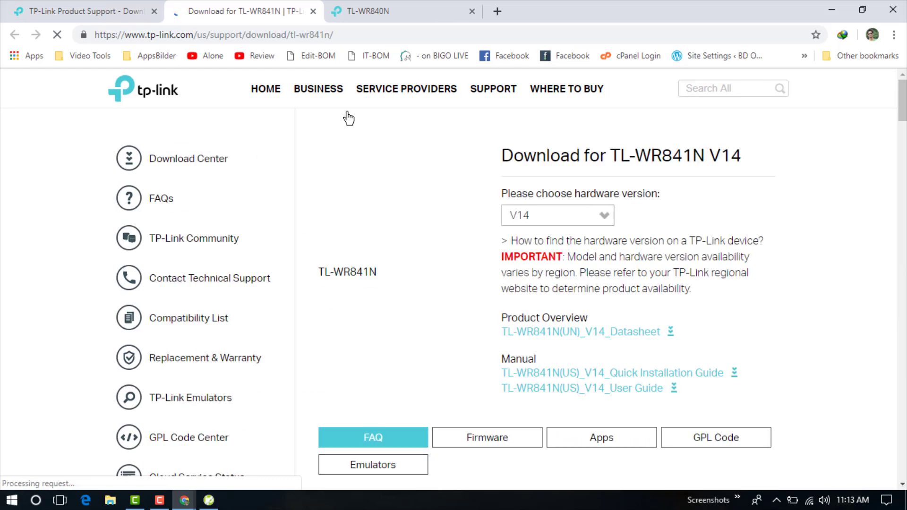
scroll(515, 177, "down", 5)
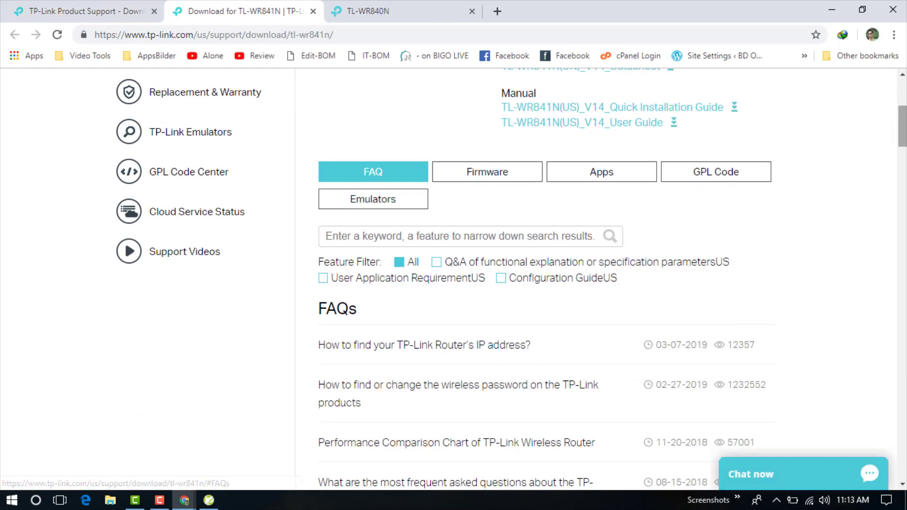
scroll(544, 279, "down", 2)
scroll(659, 149, "up", 8)
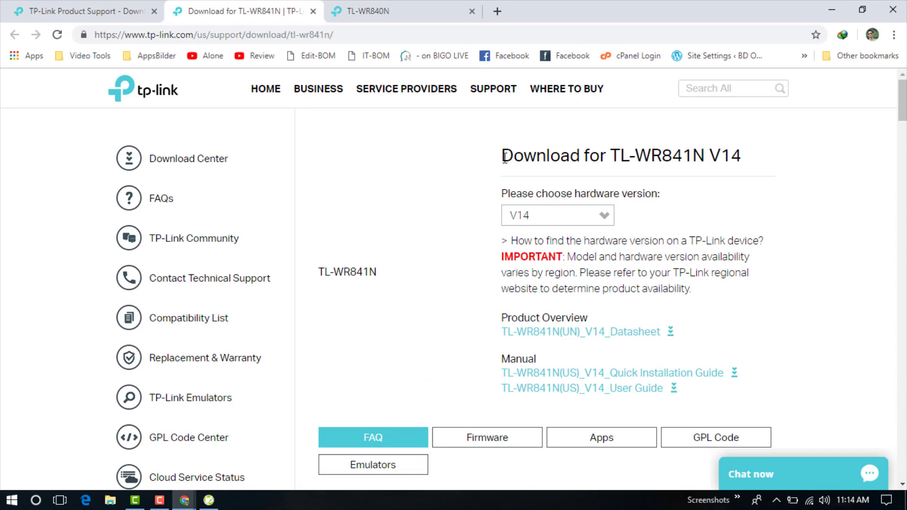
left_click_drag(539, 160, 794, 160)
left_click(680, 177)
Select hardware version V14 for the TL-WR841N.
scroll(813, 151, "down", 1)
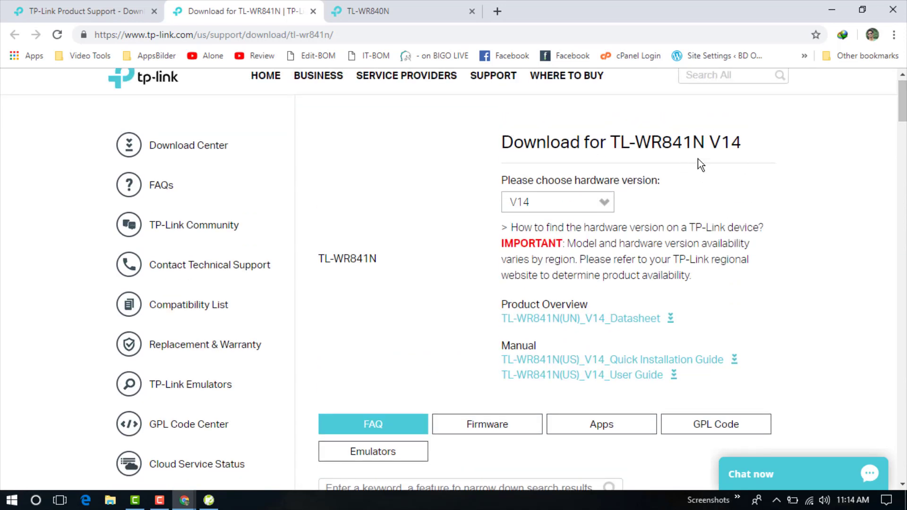
mouse_move(720, 152)
left_mouse_down()
mouse_move(765, 148)
mouse_move(718, 143)
left_mouse_up()
left_click(737, 143)
left_click_drag(726, 144, 742, 145)
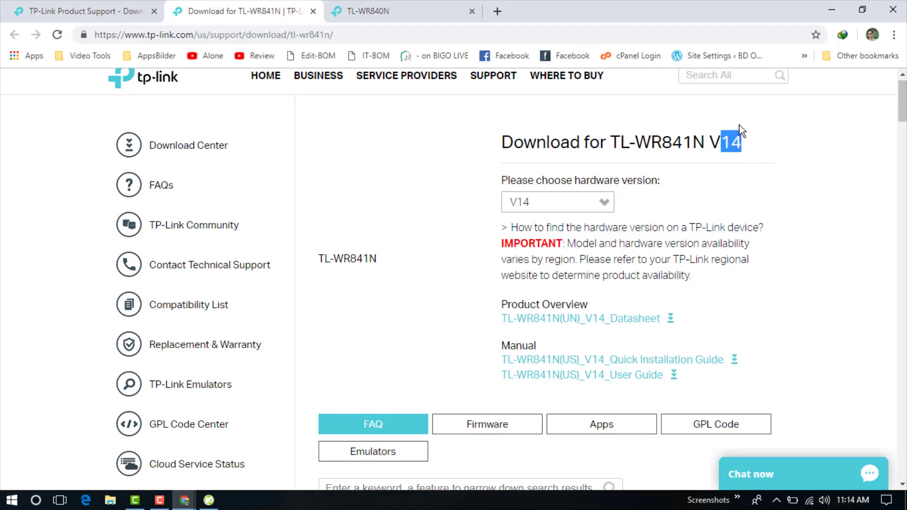
left_click(558, 203)
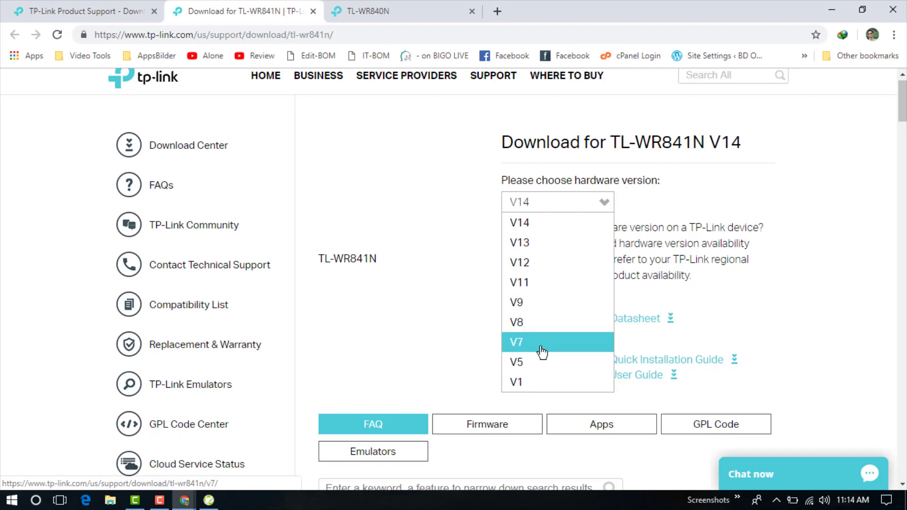
scroll(548, 231, "up", 1)
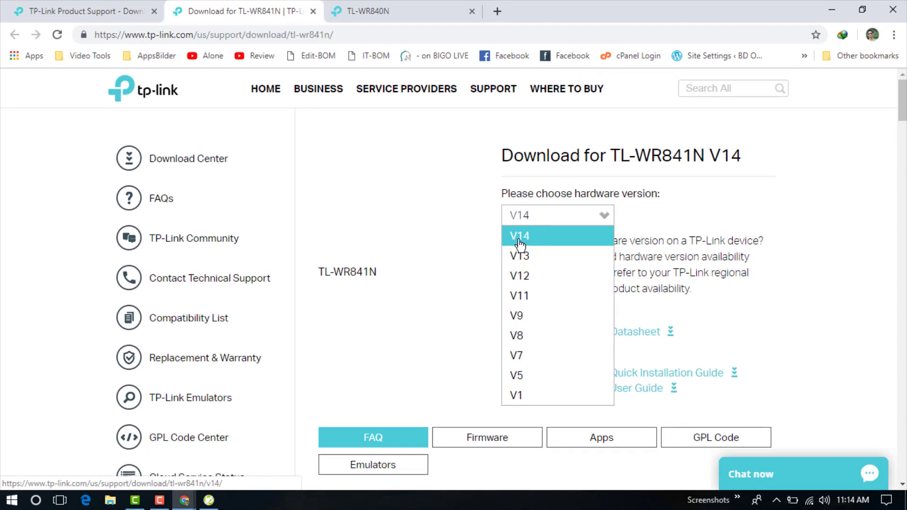
left_click(543, 238)
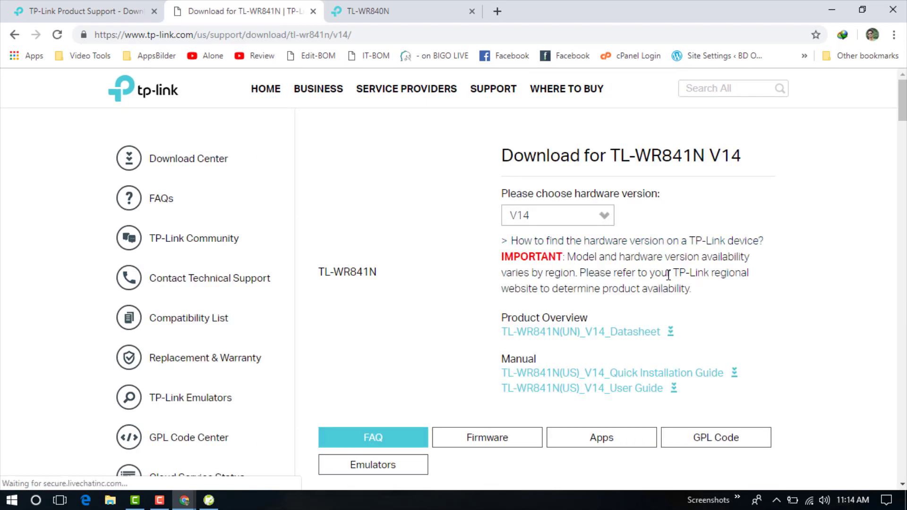
From the Firmware section, download TL-WR841N(US)_V14_180319 (4.132 MB zip).
scroll(782, 216, "down", 5)
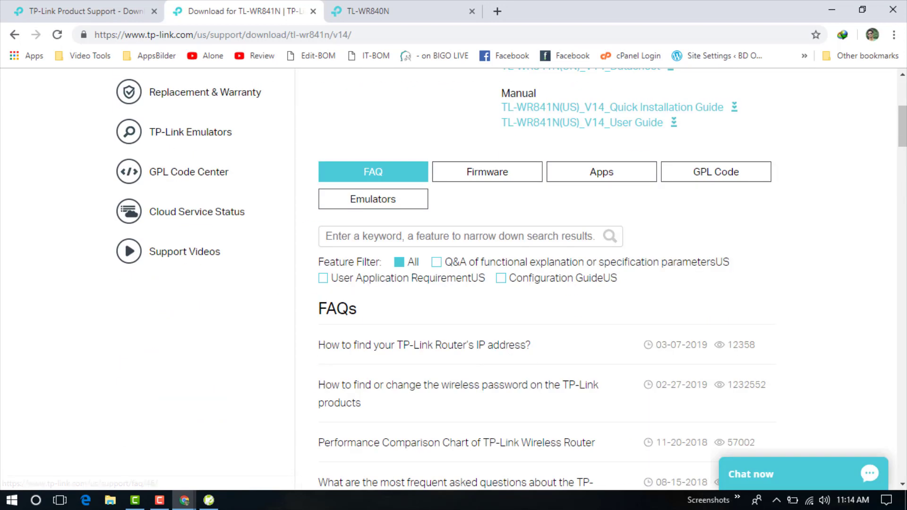
left_click(490, 182)
scroll(575, 233, "up", 4)
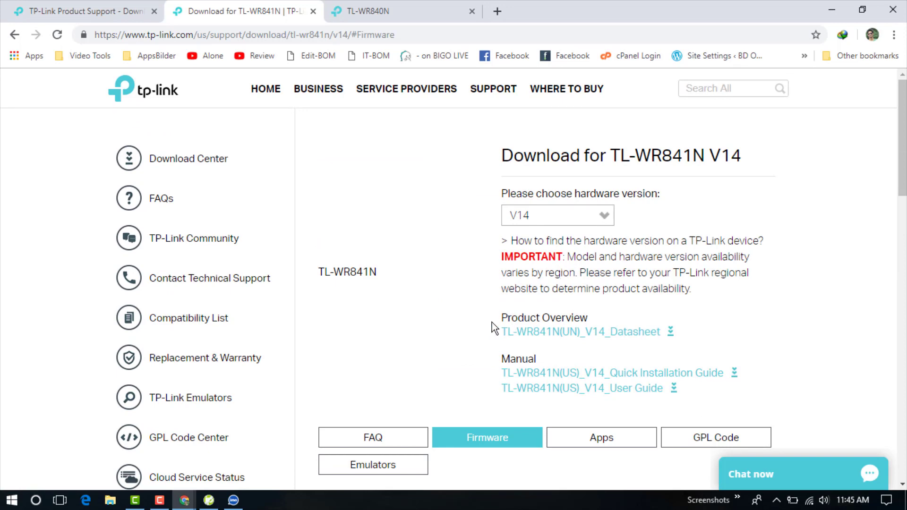
scroll(507, 317, "down", 5)
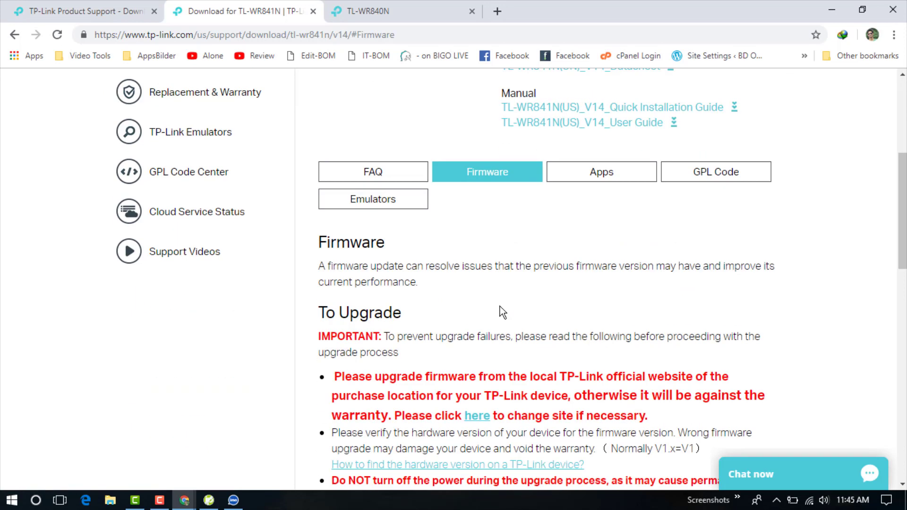
scroll(503, 313, "down", 5)
scroll(437, 242, "down", 5)
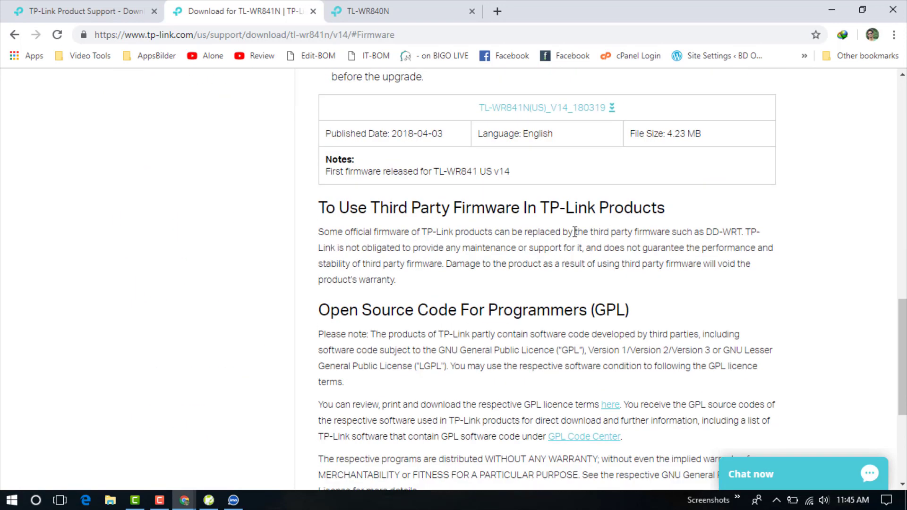
scroll(574, 231, "up", 5)
left_click_drag(477, 373, 606, 373)
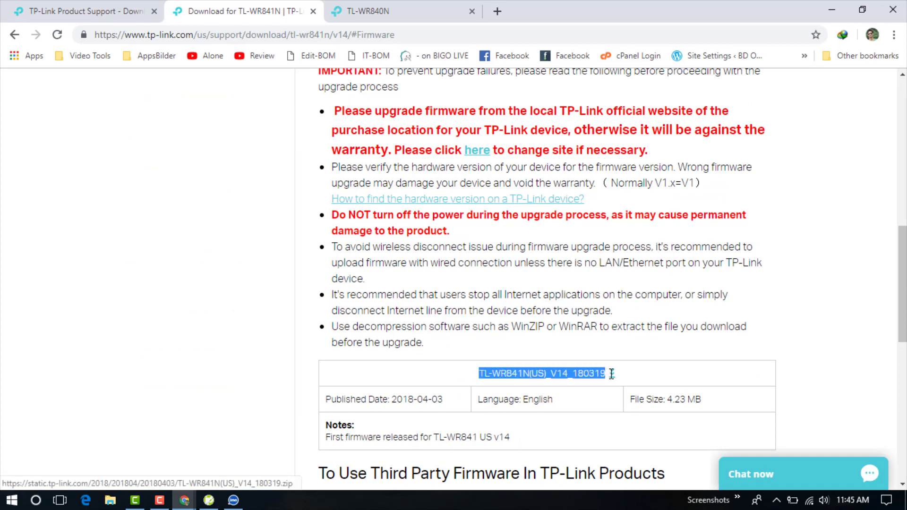
left_click(612, 375)
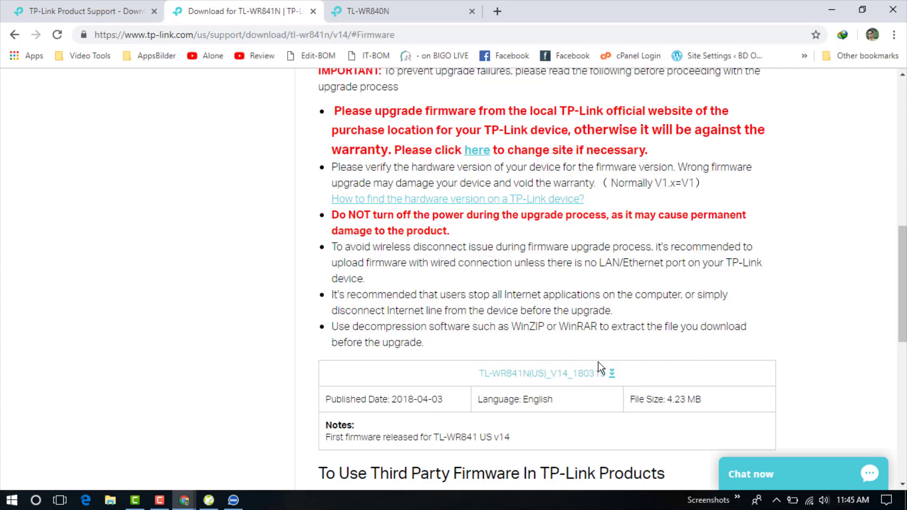
scroll(598, 362, "down", 5)
scroll(603, 342, "up", 5)
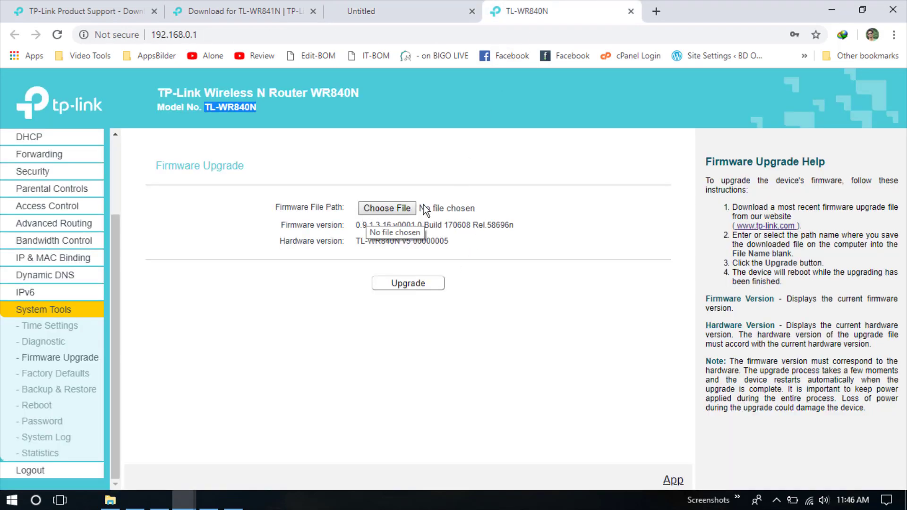
Choose TL-WR841N(US)_V14_180319.zip from Downloads as the firmware upgrade file.
left_click(388, 198)
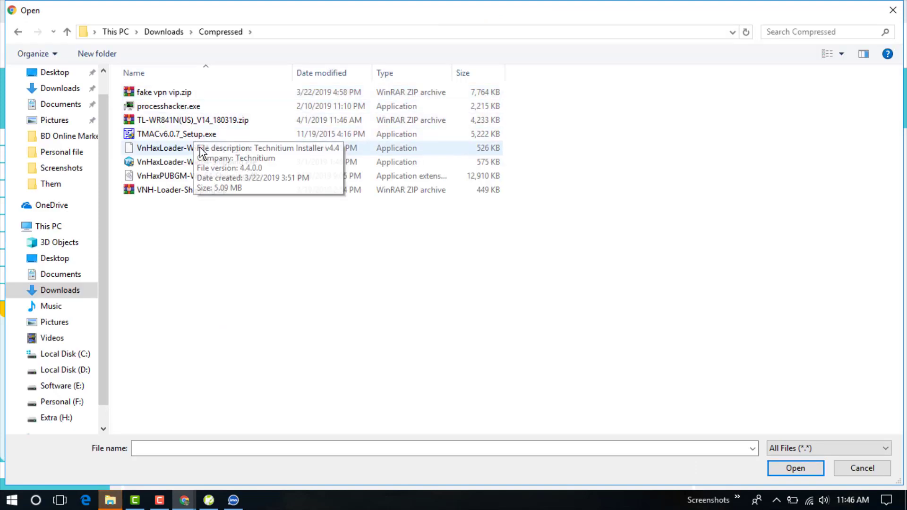
left_click(193, 122)
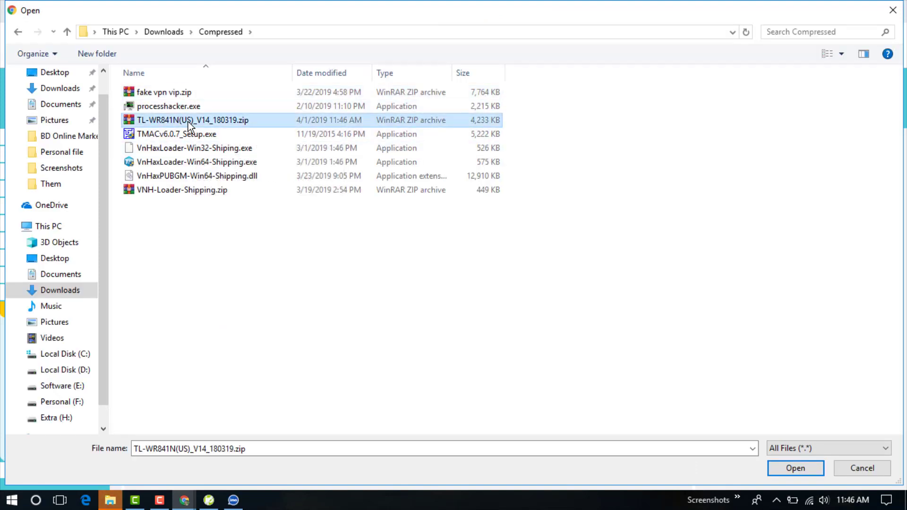
right_click(188, 122)
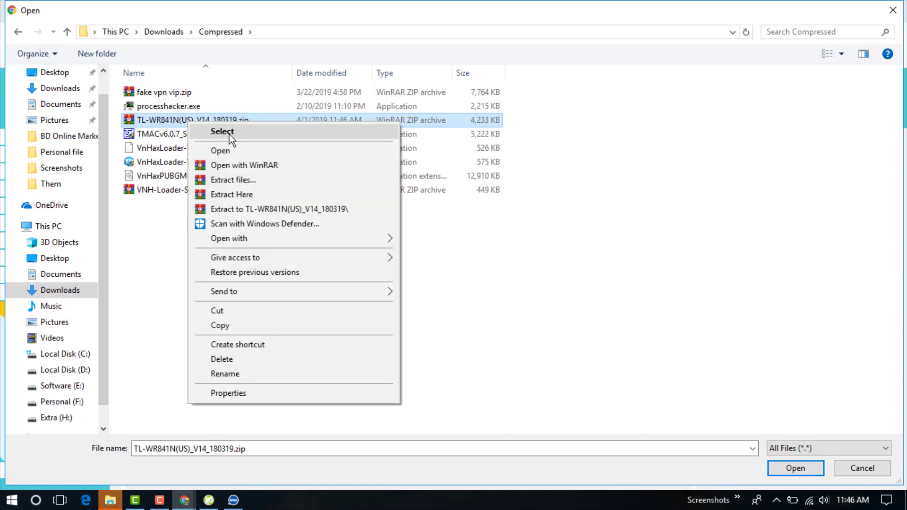
left_click(229, 134)
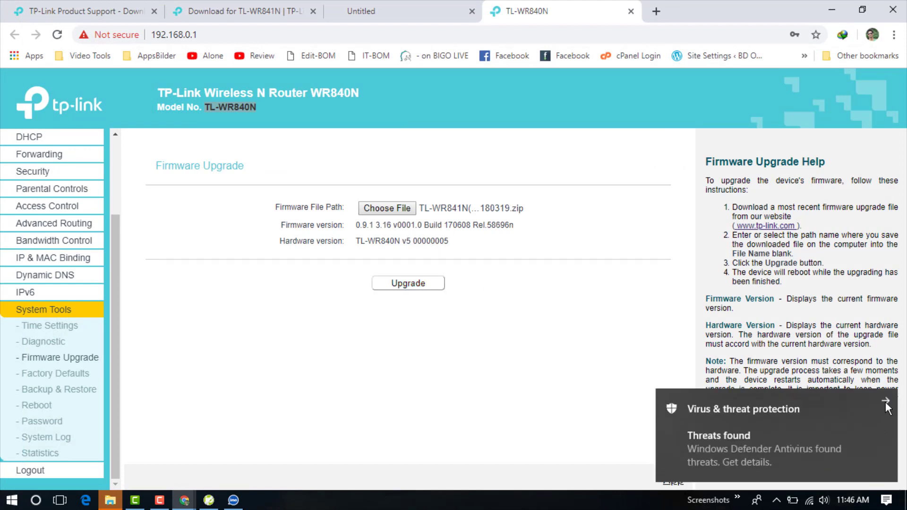
Dismiss the Defender threats notification and highlight the TL-WR840N model name.
left_click(884, 399)
left_click(420, 218)
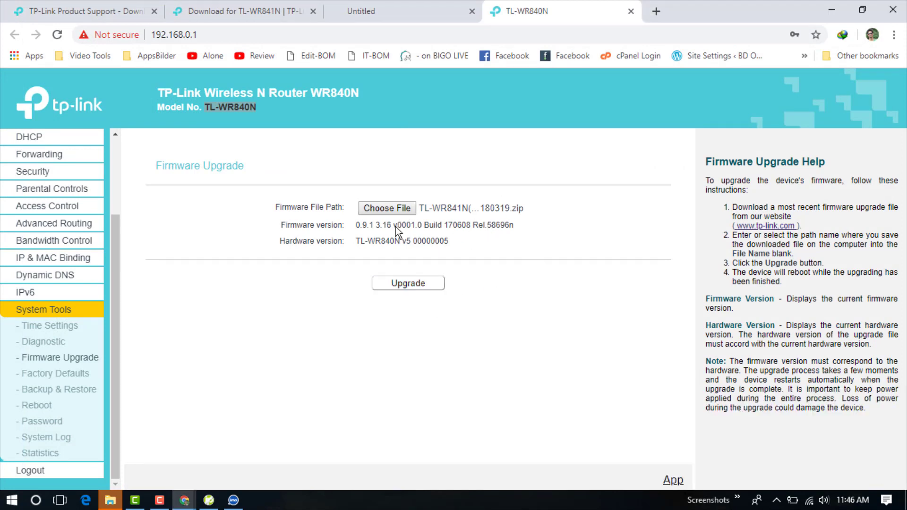
left_click(252, 106)
left_click_drag(259, 108, 206, 107)
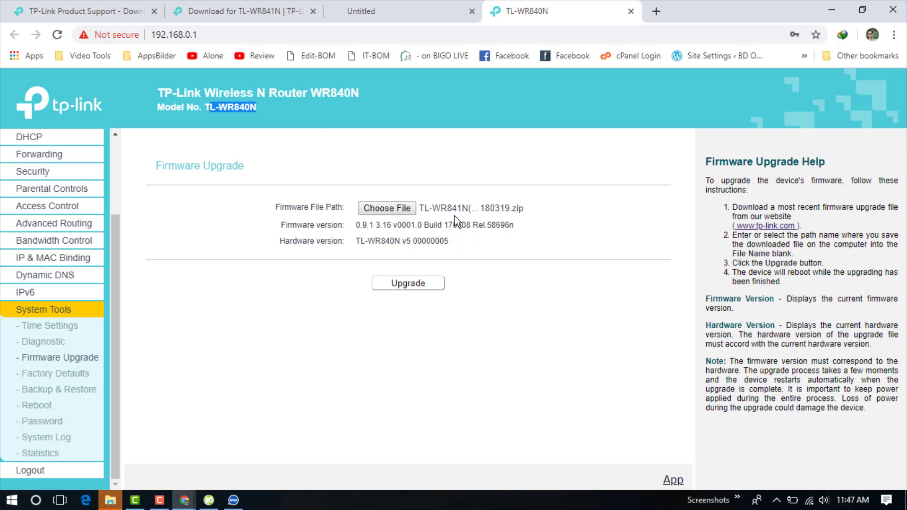
Reopen the file picker and cancel it, leaving the firmware field at No file chosen.
left_click(402, 208)
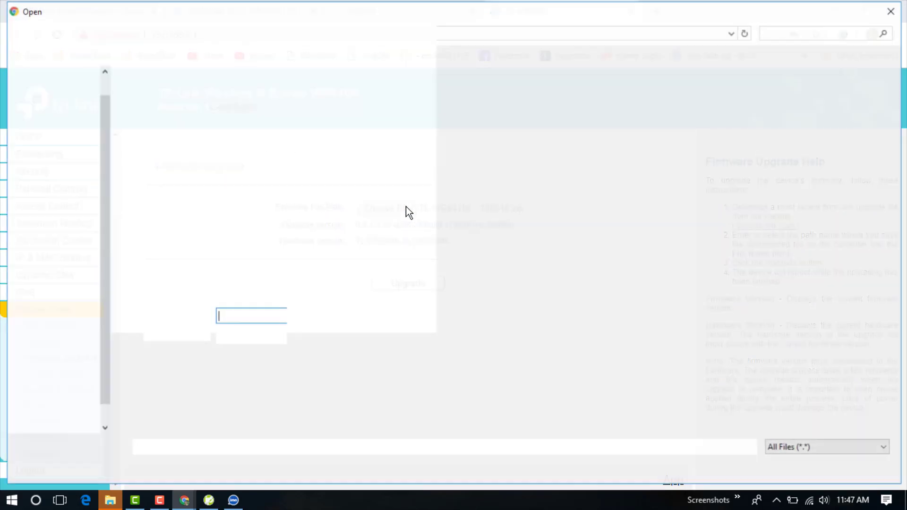
left_click(893, 10)
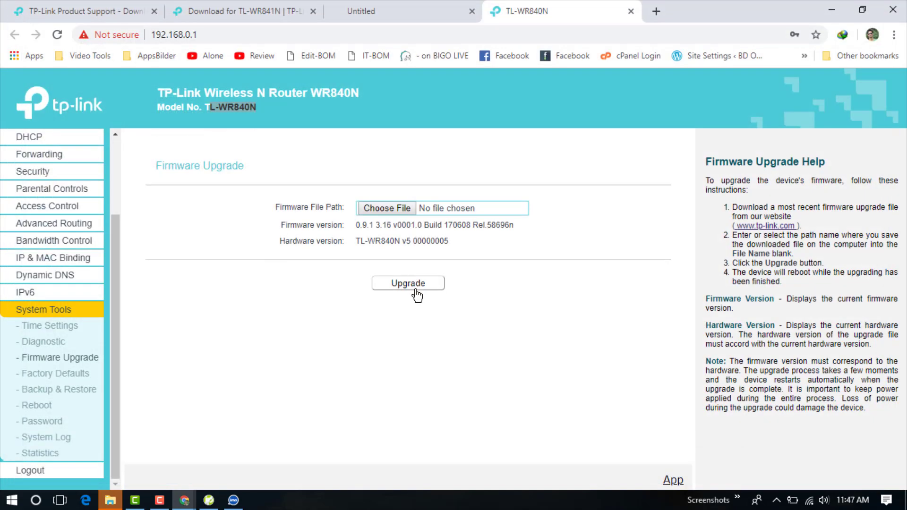
left_click(515, 236)
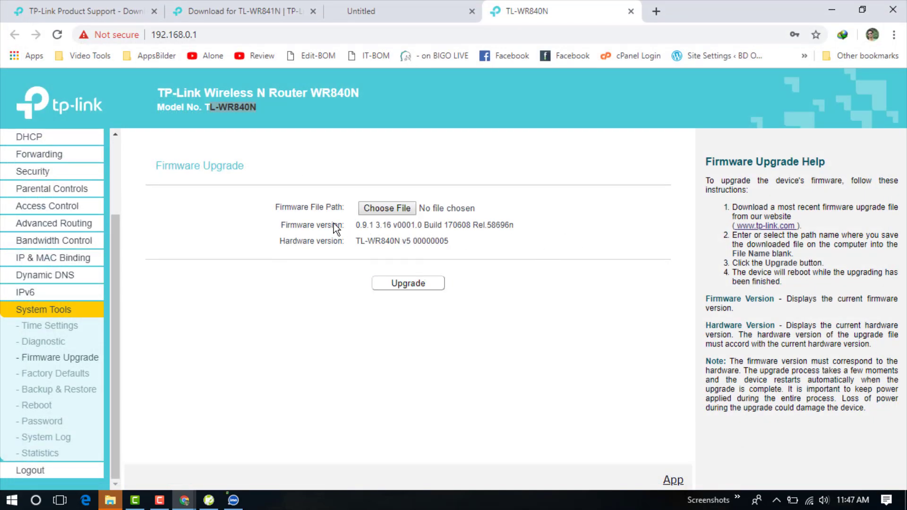